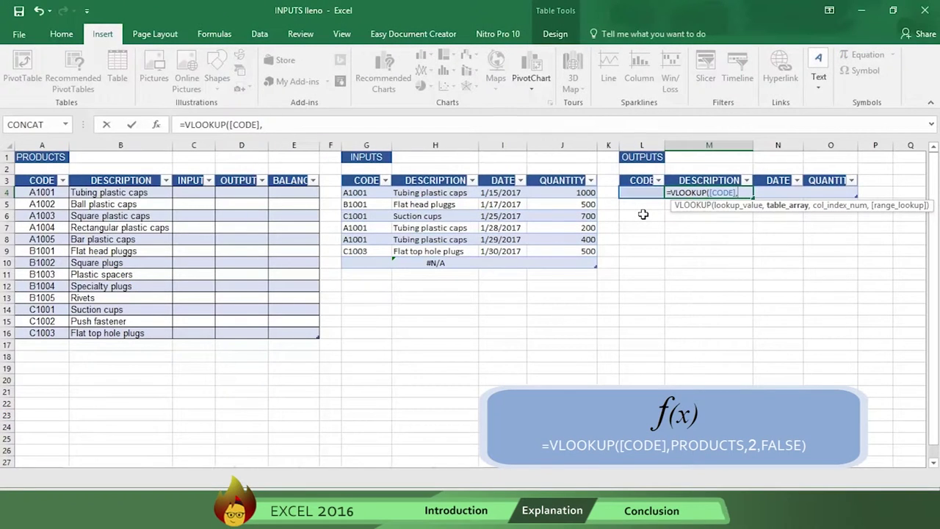
# Complete the VLOOKUP formula in the OUTPUTS table's DESCRIPTION cell with table PRODUCTS, column index 2 and exact match FALSE
pyautogui.write('PROD')
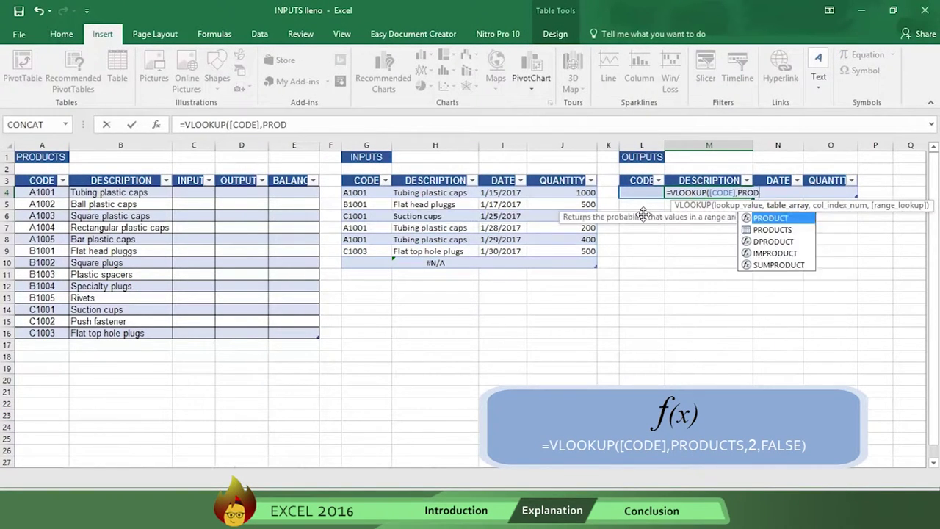
pyautogui.write('UCTS,2')
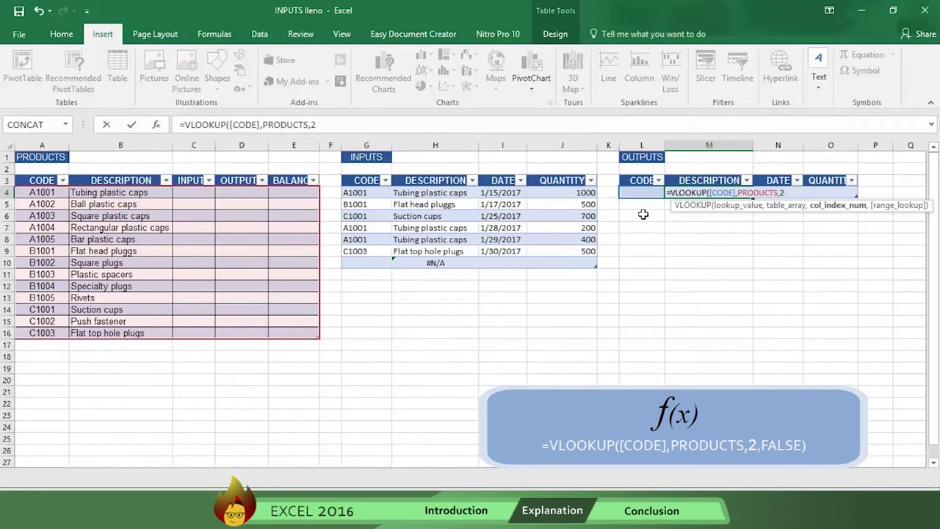
pyautogui.write(',F')
pyautogui.press('BackSpace')
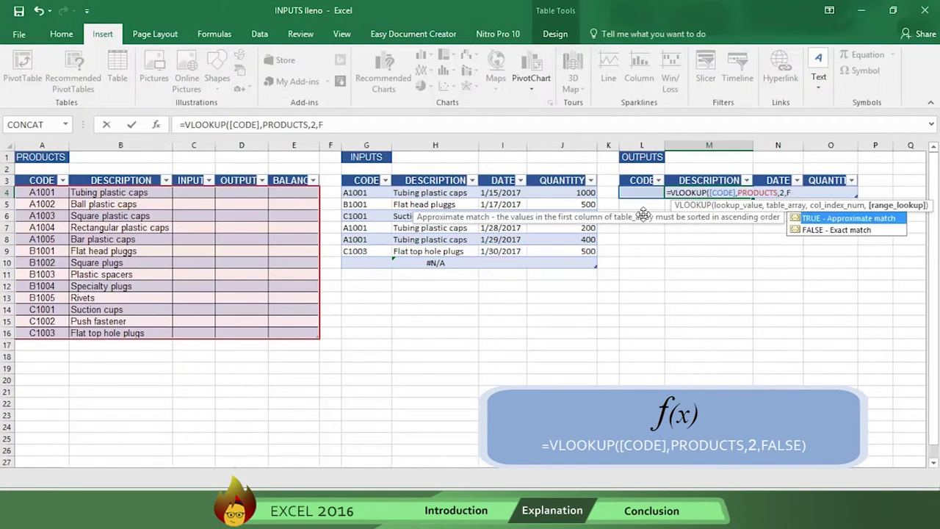
pyautogui.write('FALSES')
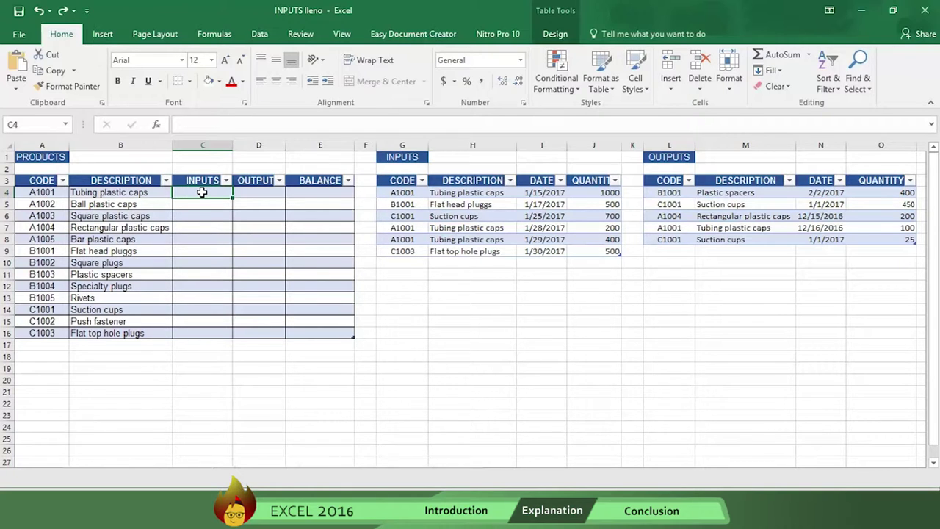
# Begin a SUMIF formula in the first INPUTS cell of the PRODUCTS table, using INPUTS[CODE] as the range
pyautogui.write('=SUMI')
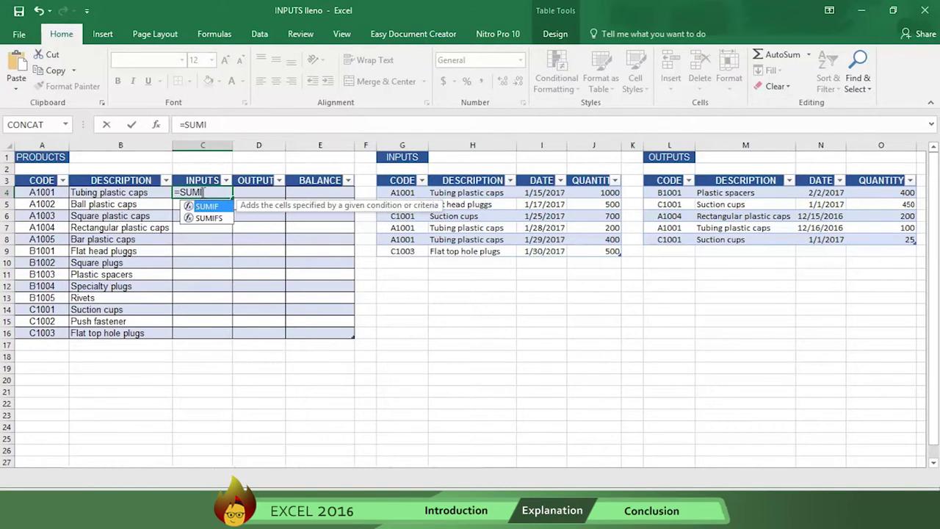
pyautogui.write('F(')
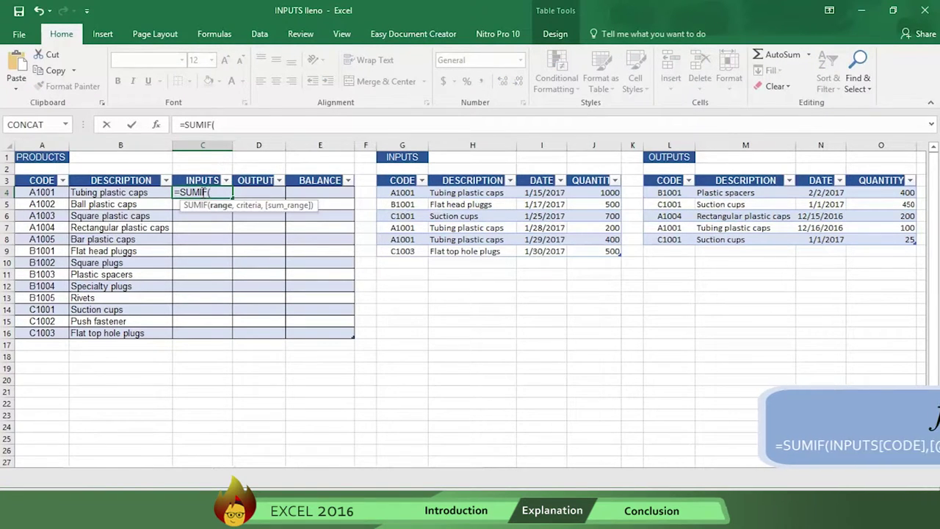
pyautogui.write('INPU')
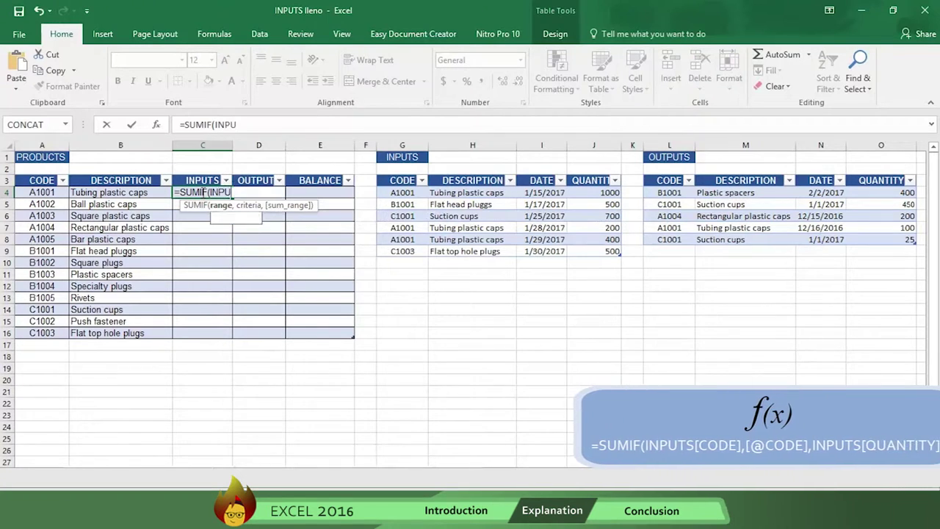
pyautogui.write('TS[')
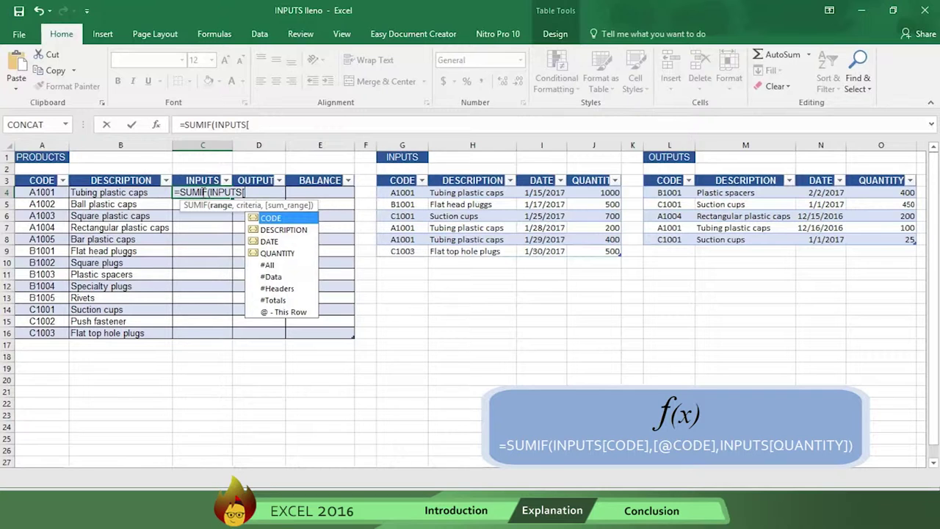
pyautogui.write('CODE')
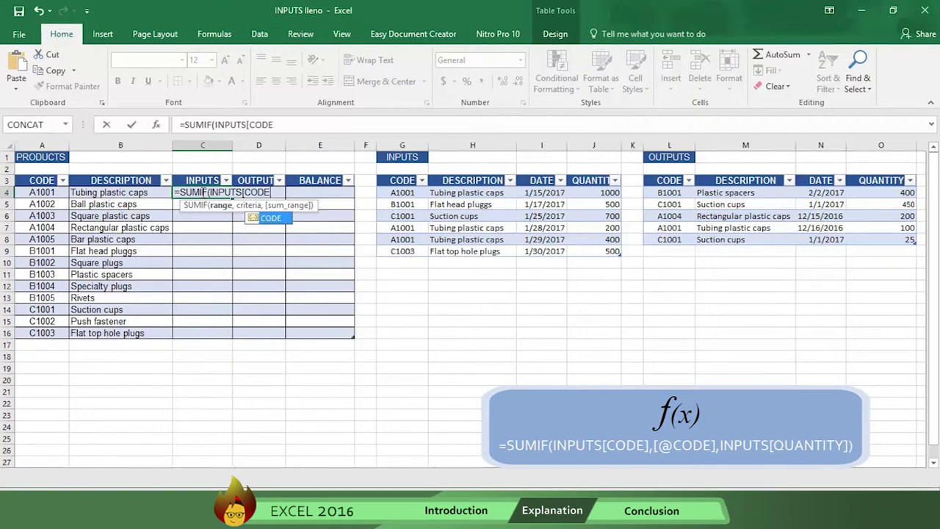
pyautogui.write(']')
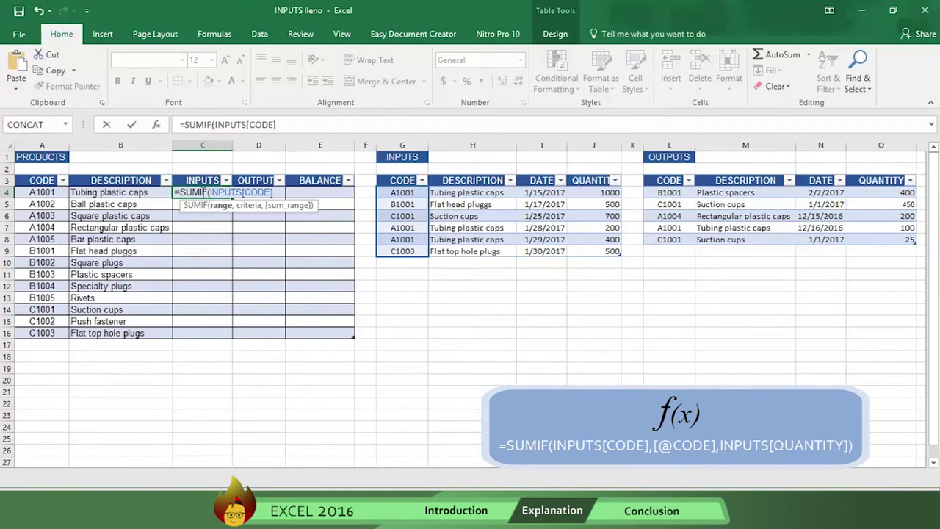
pyautogui.write(',')
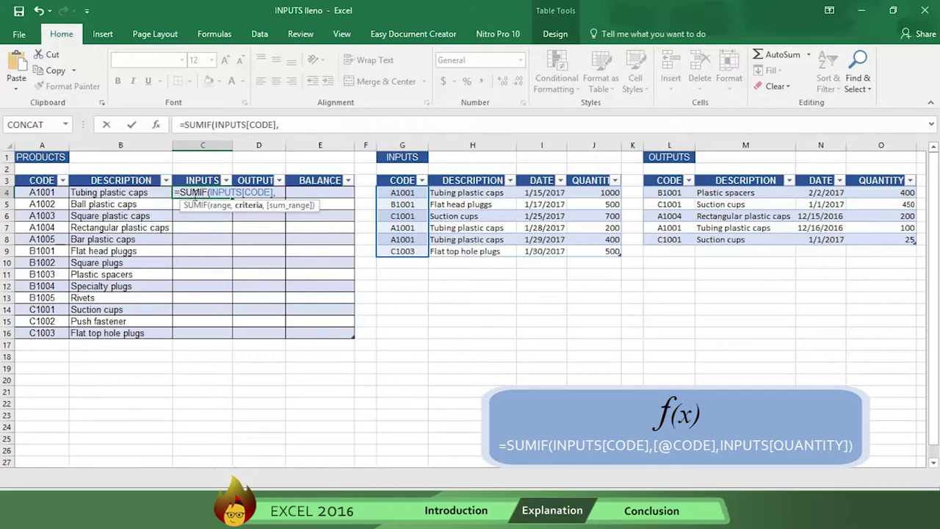
pyautogui.click(34, 193)
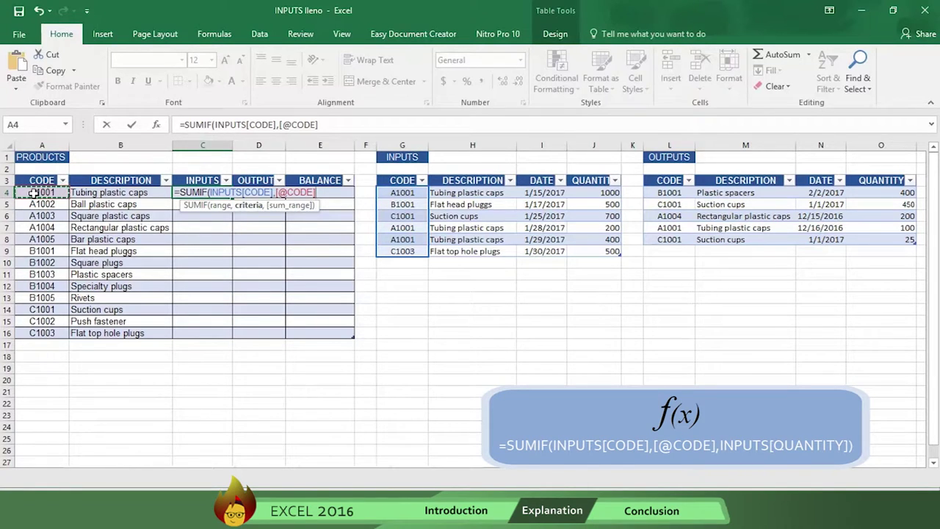
pyautogui.write(',')
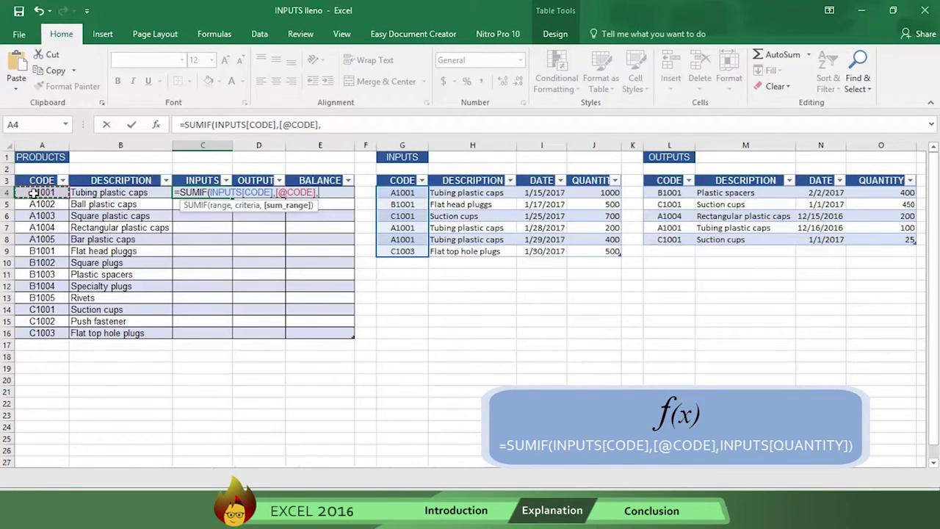
pyautogui.write('INP')
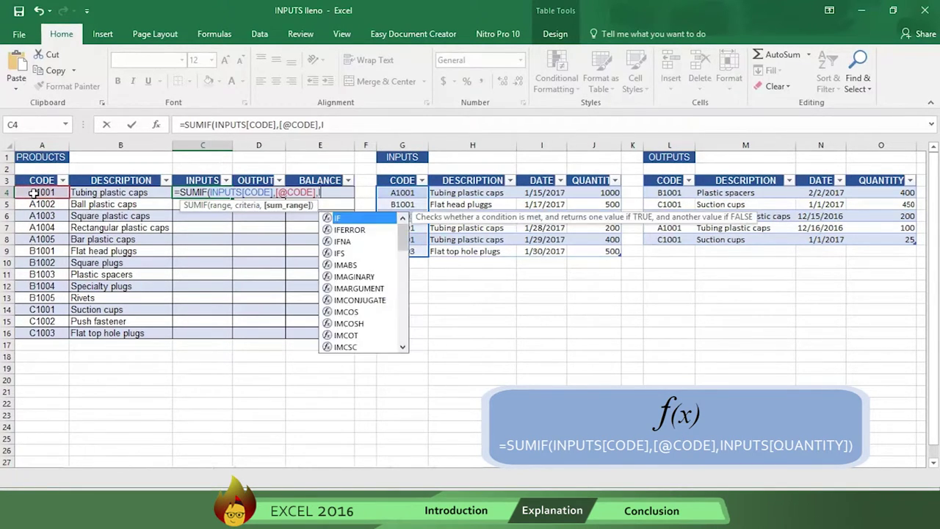
pyautogui.write('UTS')
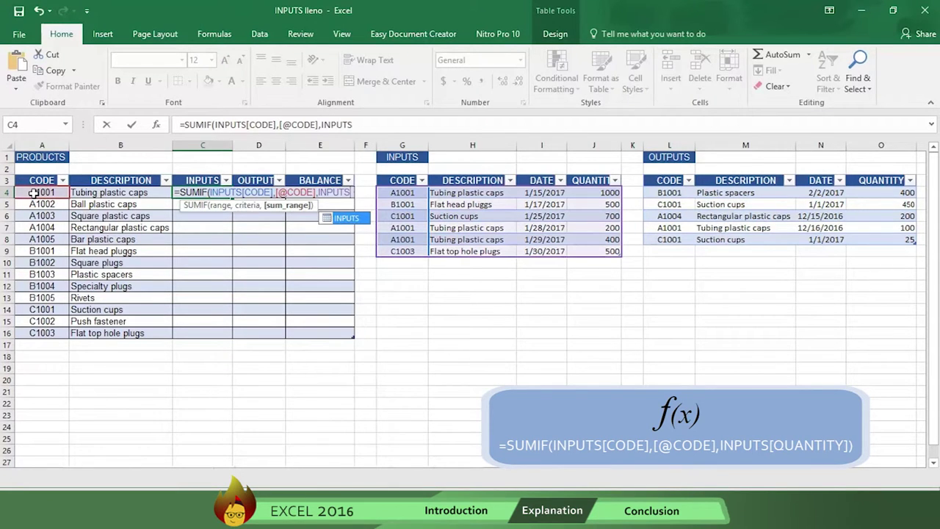
pyautogui.write('[')
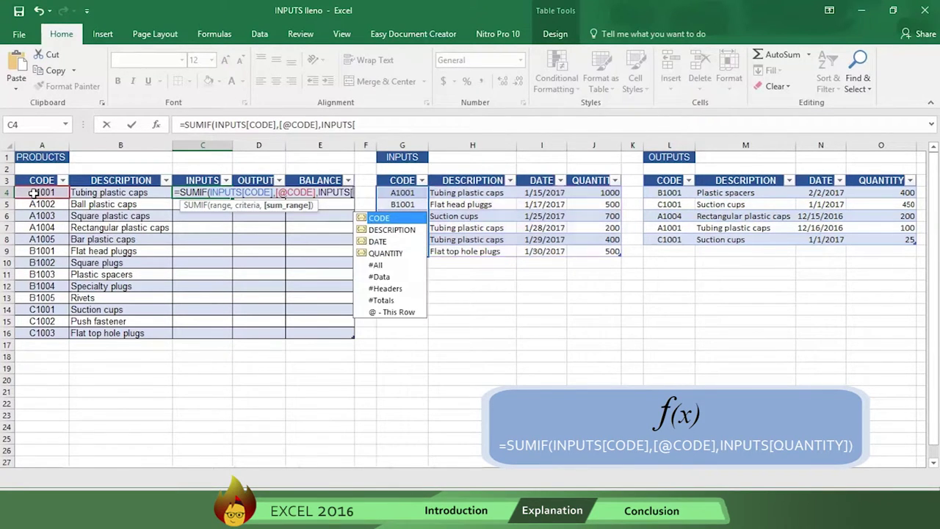
pyautogui.write('QUA')
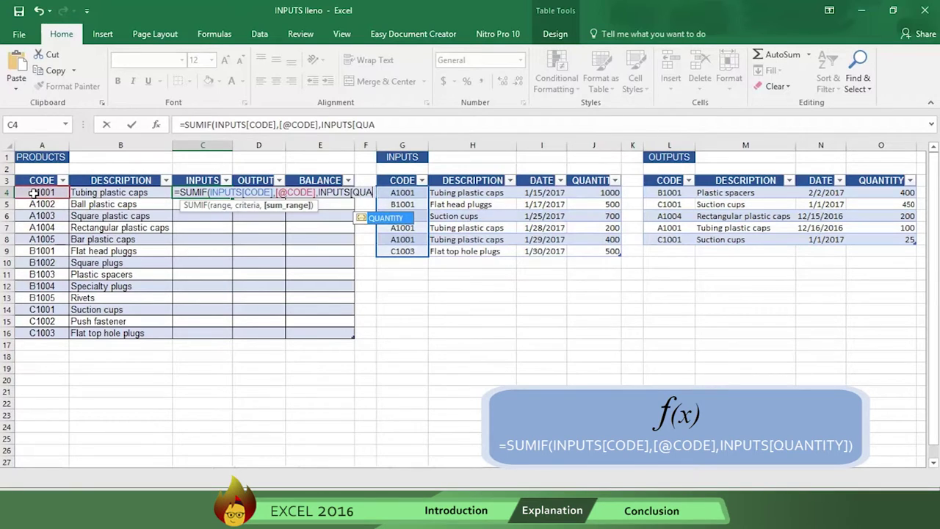
pyautogui.write('NTITY')
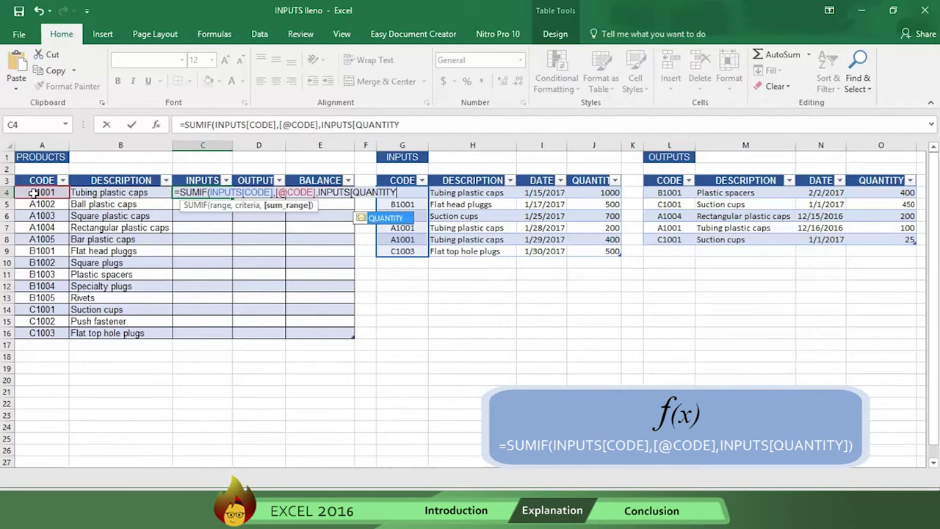
pyautogui.write(']')
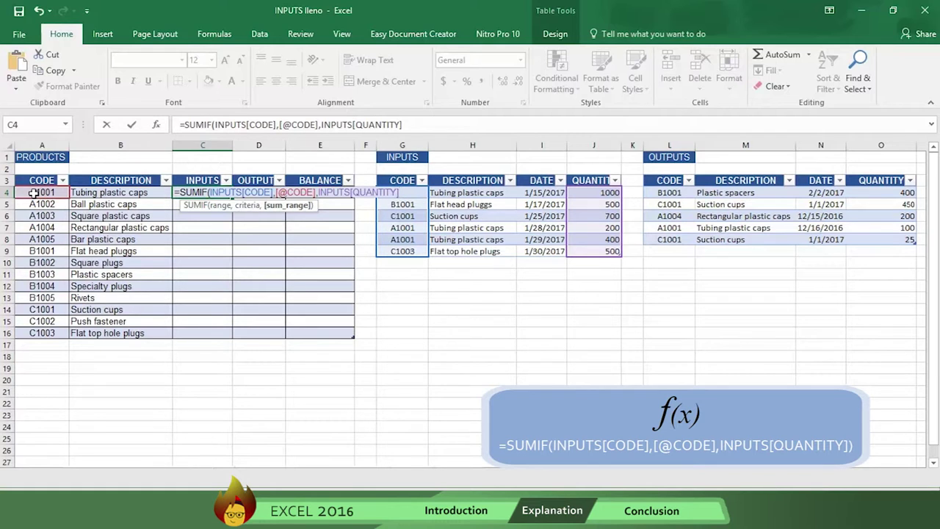
pyautogui.write(')')
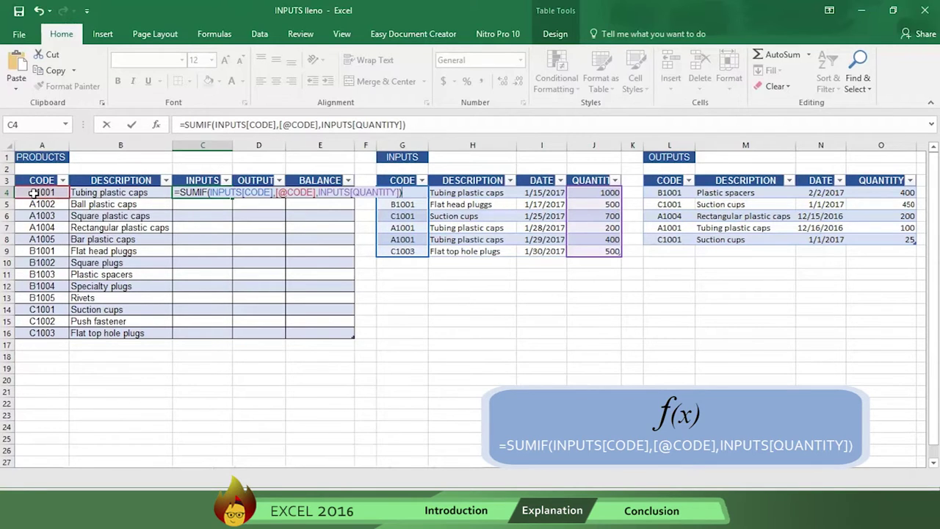
pyautogui.press('Return')
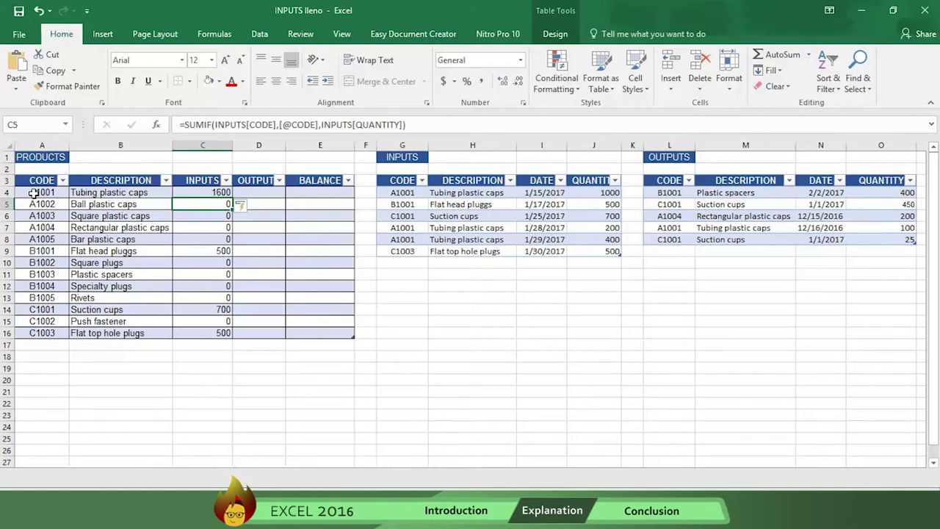
pyautogui.click(260, 193)
pyautogui.write('=SUMIF(')
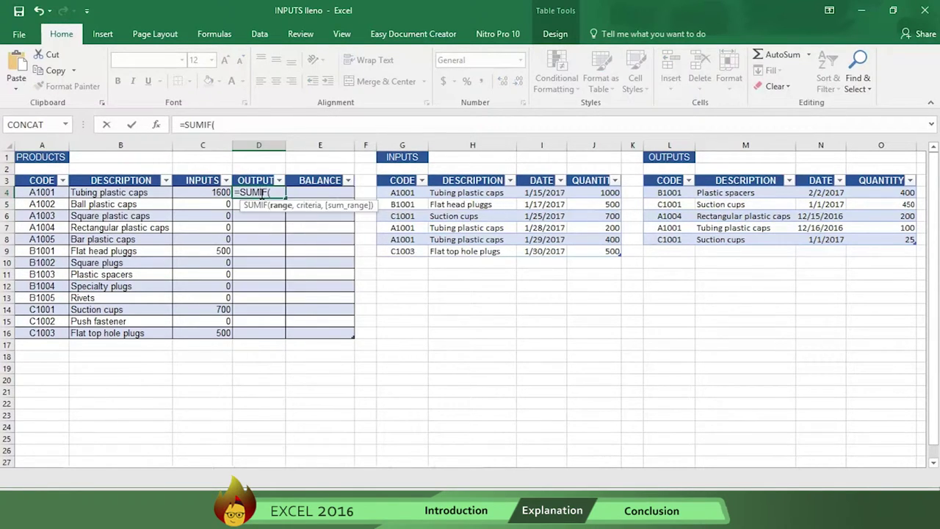
pyautogui.write('OUTPUTS[CODE],')
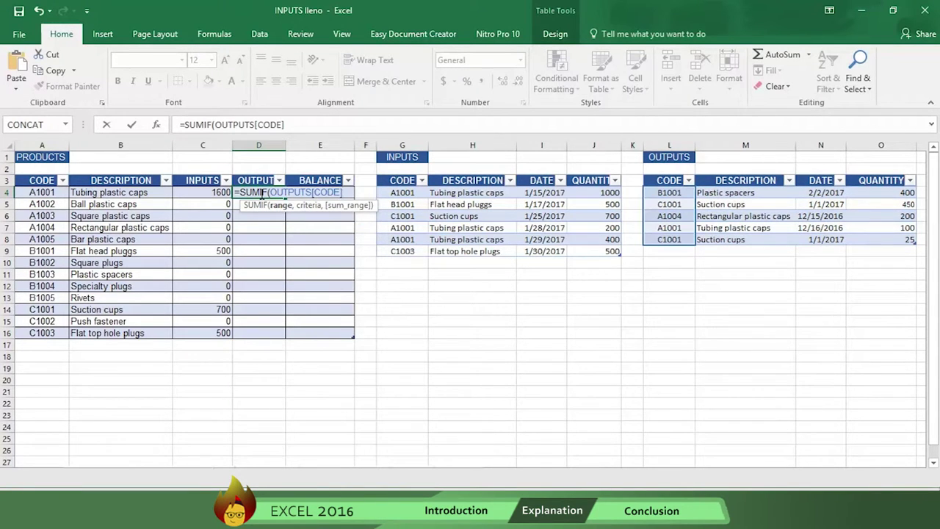
pyautogui.click(44, 193)
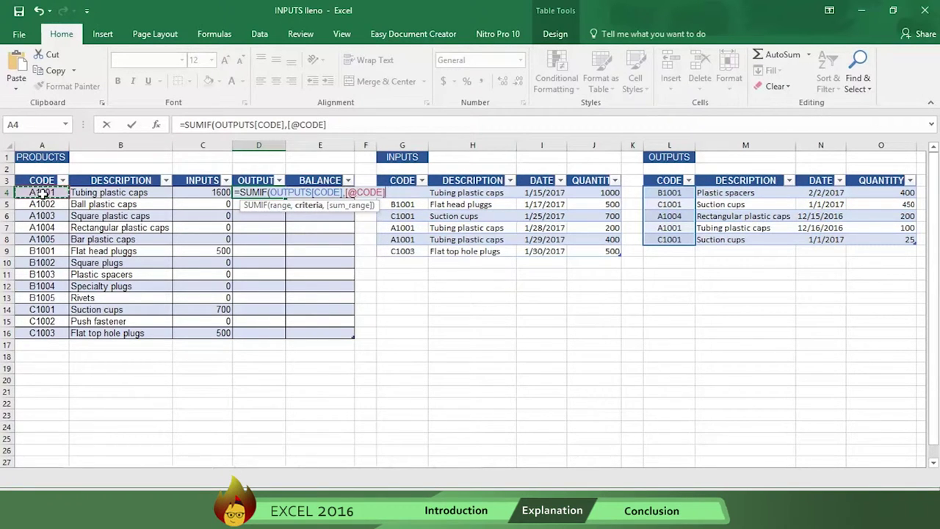
pyautogui.write(',OUTPUTS[')
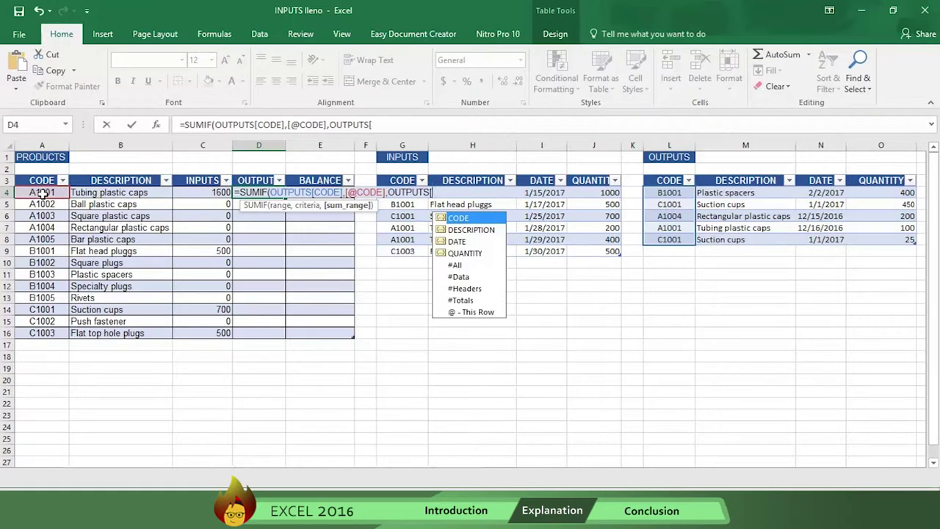
pyautogui.write('QUANTITY])')
pyautogui.press('Return')
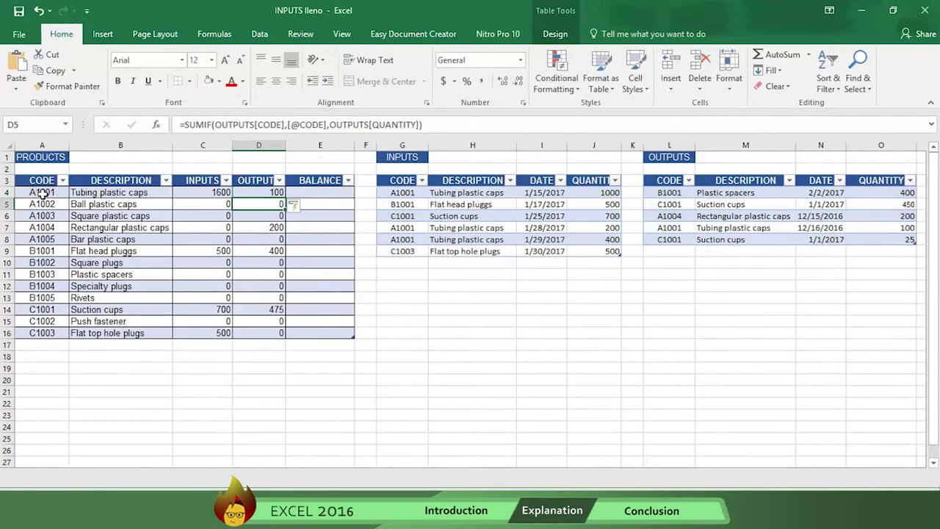
pyautogui.press('Up')
pyautogui.press('Right')
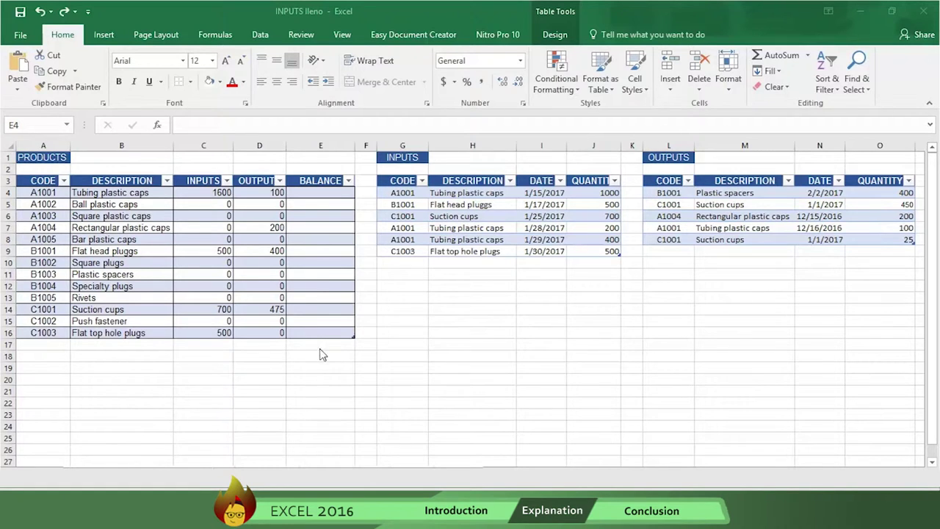
pyautogui.click(313, 195)
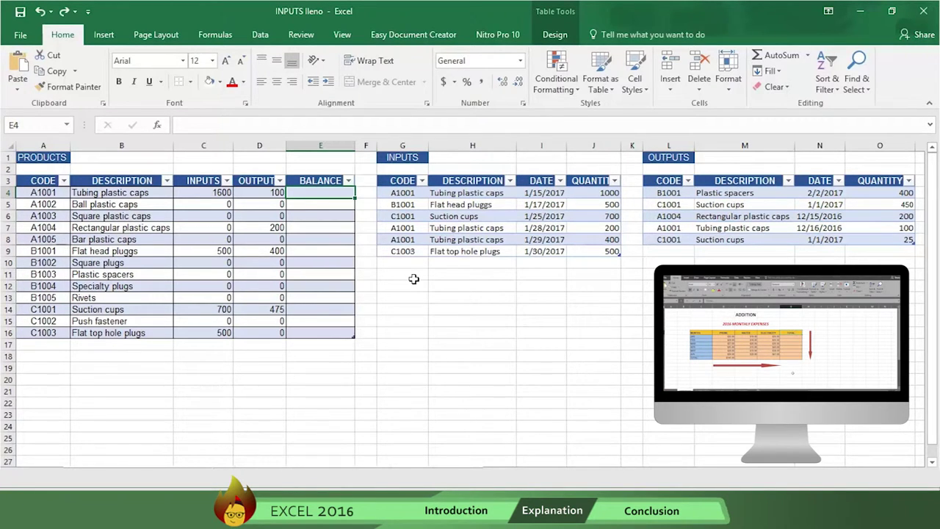
pyautogui.write('=')
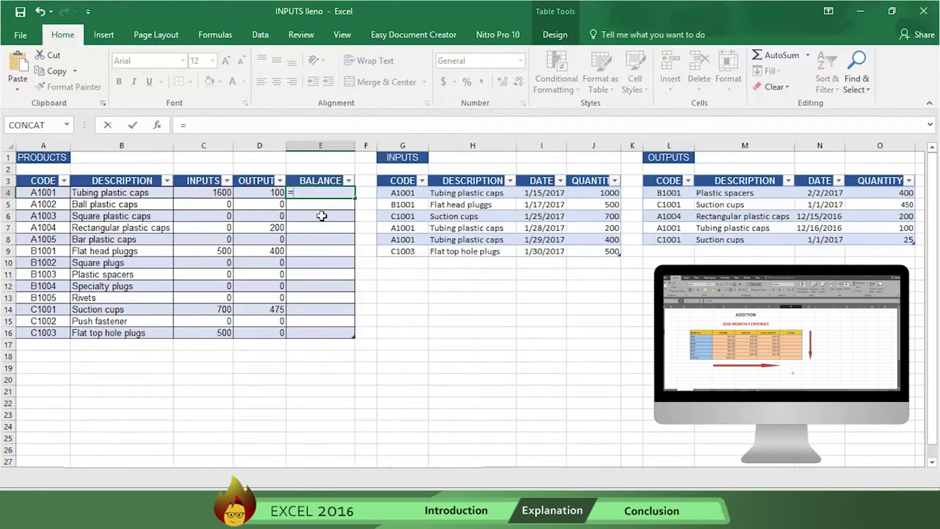
pyautogui.click(221, 193)
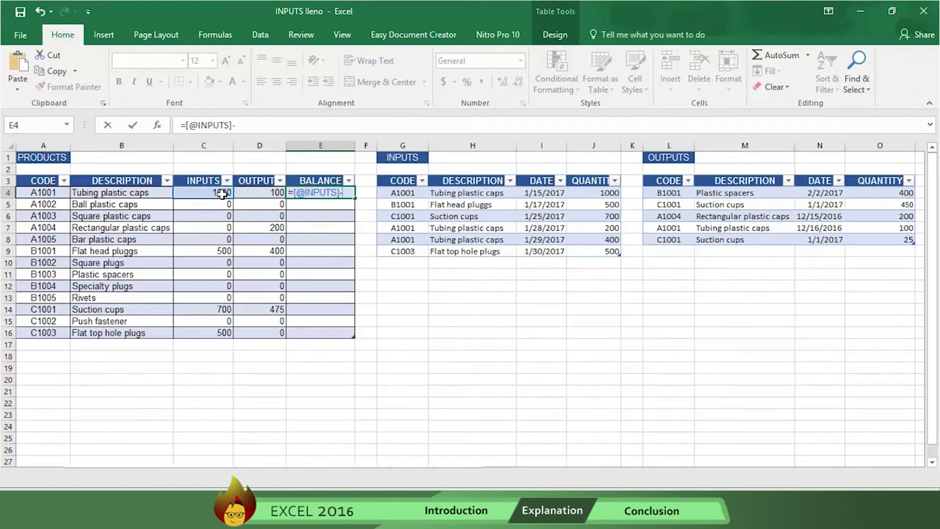
pyautogui.write('-')
pyautogui.click(275, 192)
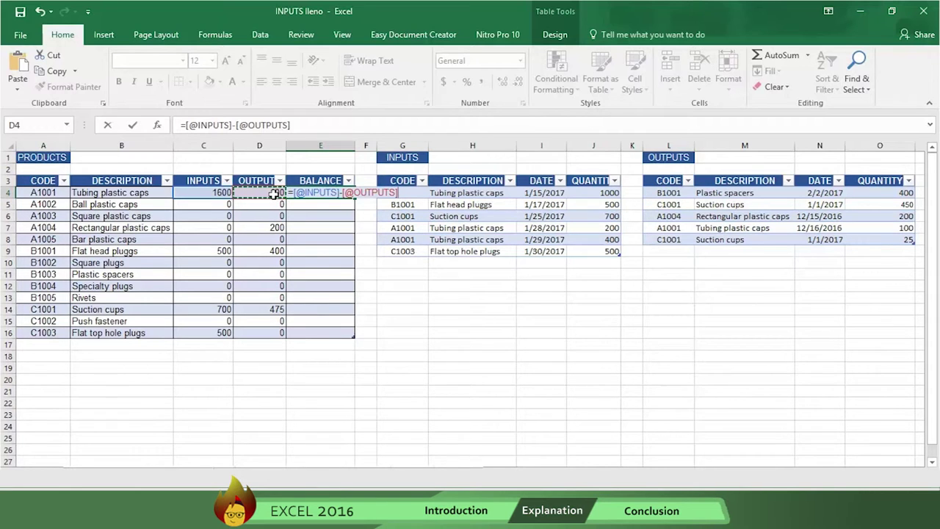
pyautogui.press('Return')
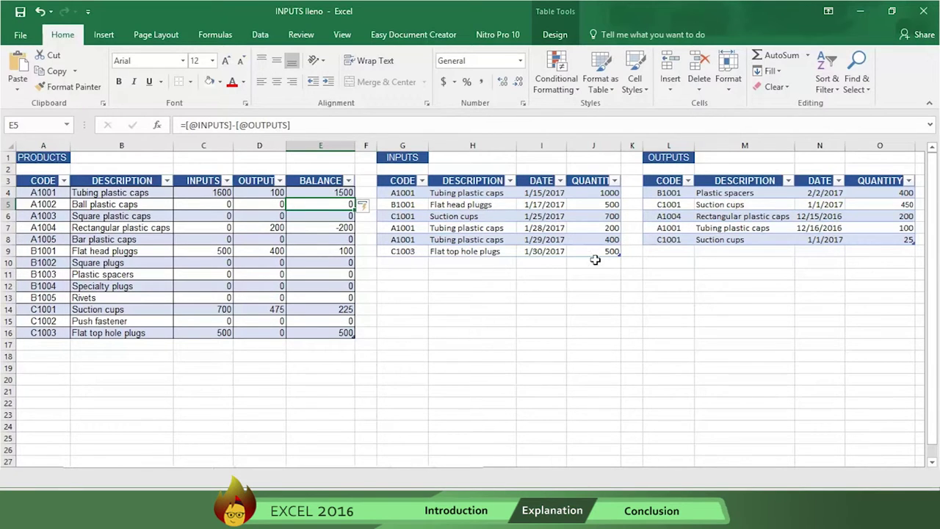
# In the INPUTS table, set the quantity of suction cups (C1001) to 400 and of flat head pluggs (B1001) to 100
pyautogui.click(606, 218)
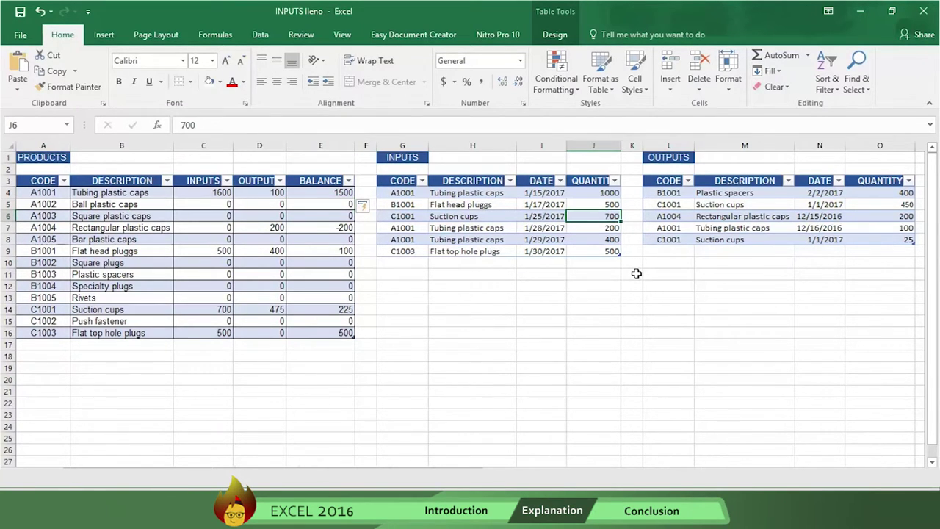
pyautogui.write('400')
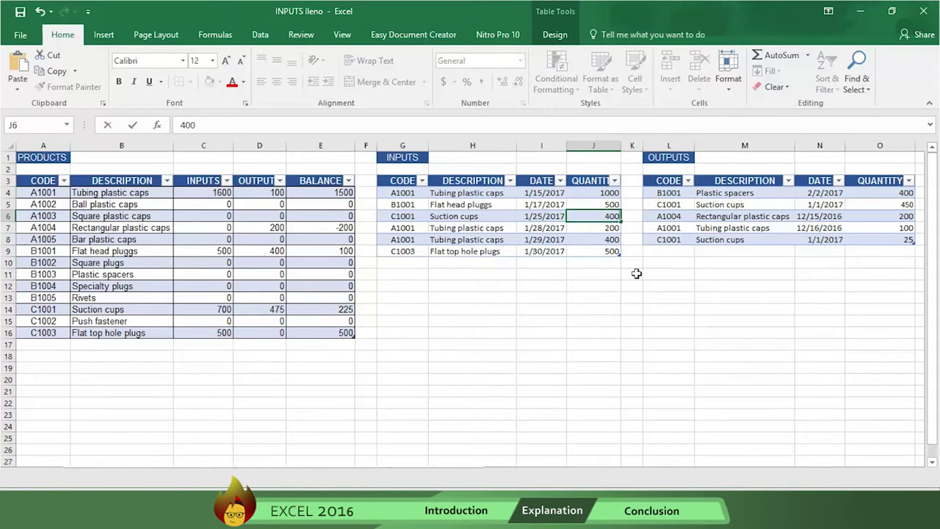
pyautogui.press('Return')
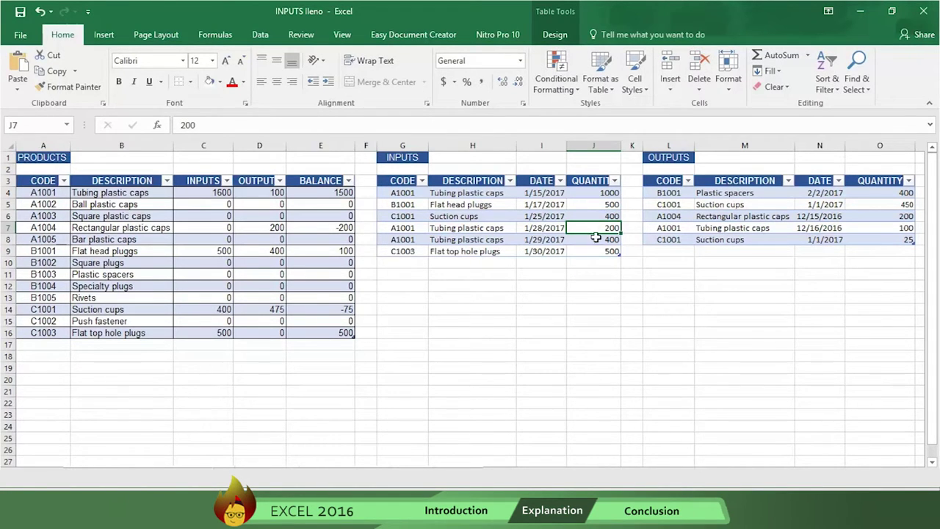
pyautogui.click(602, 205)
pyautogui.write('100')
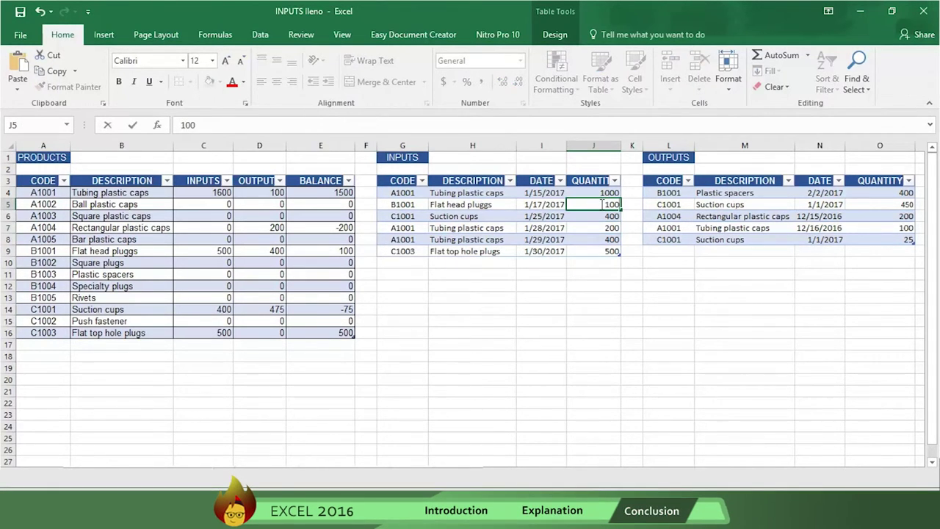
pyautogui.press('Return')
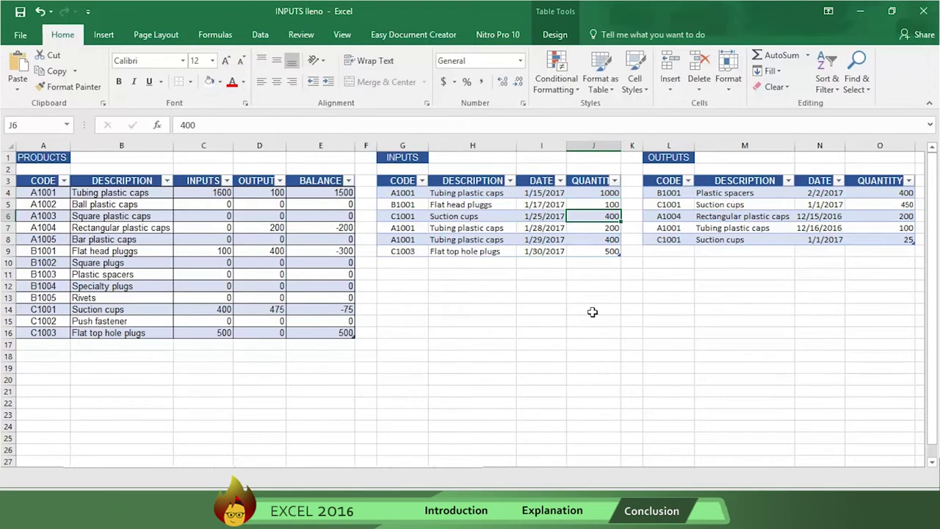